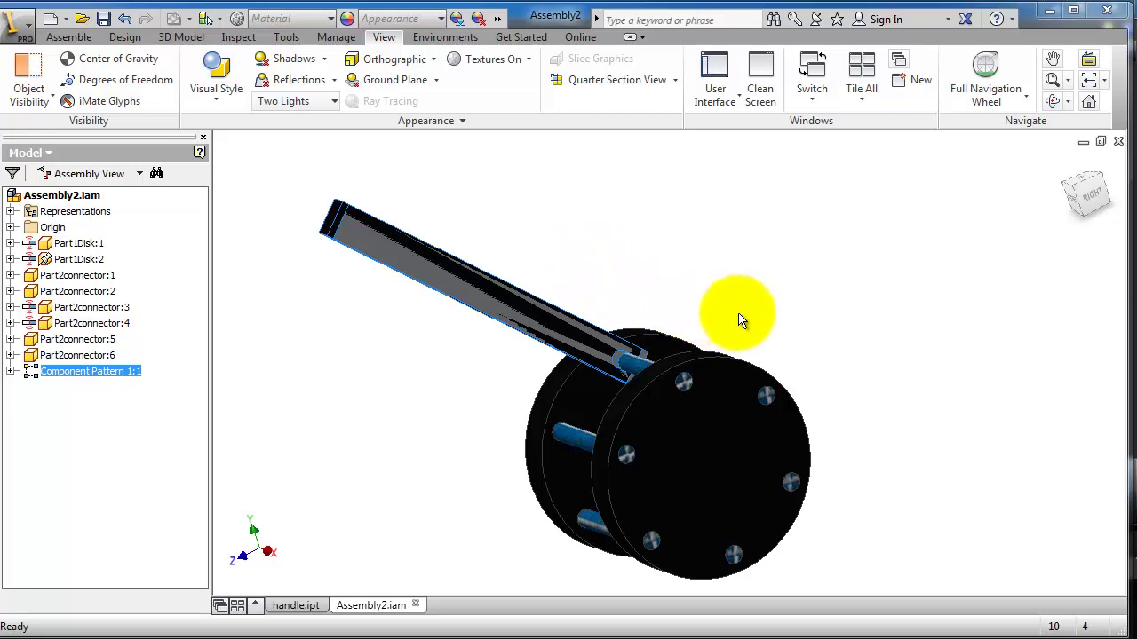
Swing the handle up and down around its connector and examine how it moves within the disk assembly.
{"action": "middle_click_drag", "start_coordinate": [742, 321], "coordinate": [722, 337], "text": "shift"}
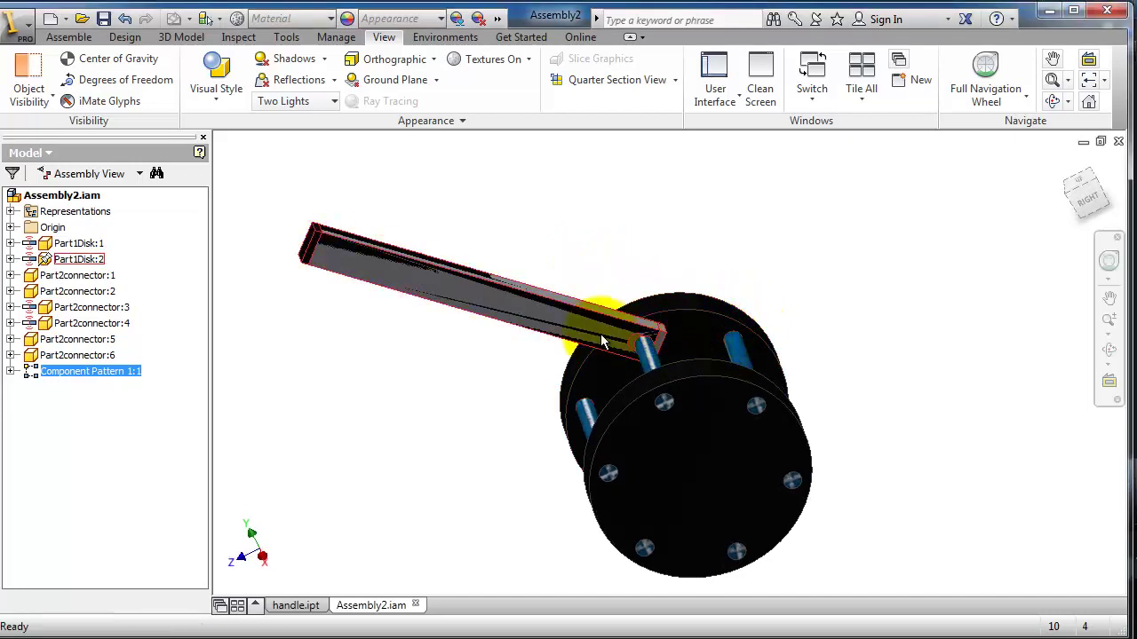
{"action": "left_click_drag", "start_coordinate": [508, 321], "coordinate": [578, 346]}
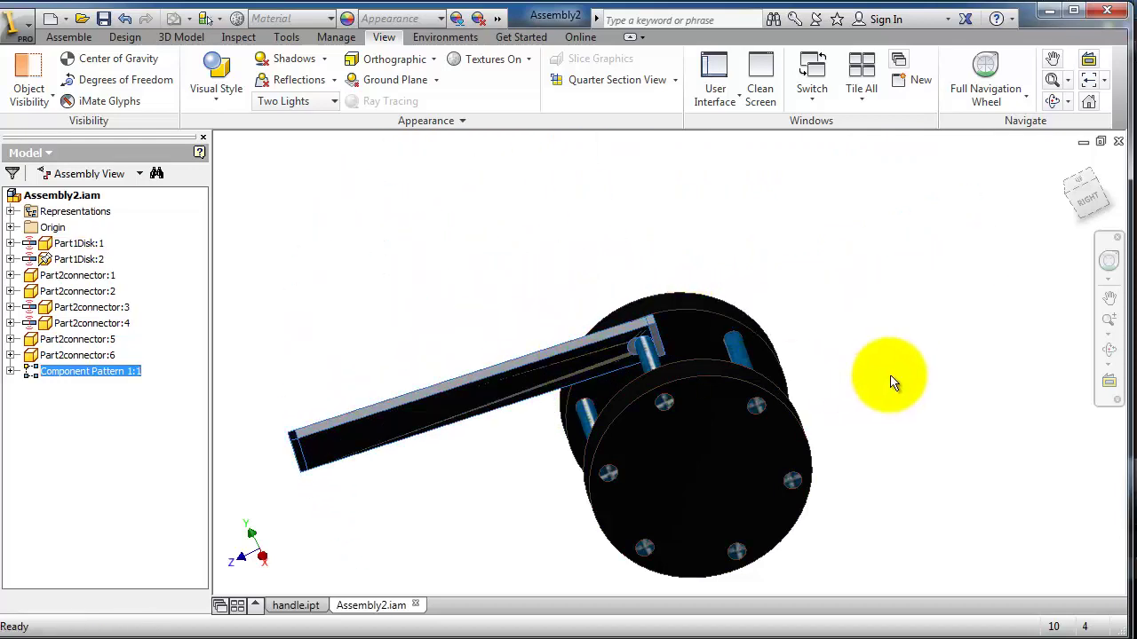
{"action": "middle_click_drag", "start_coordinate": [893, 382], "coordinate": [915, 359], "text": "shift"}
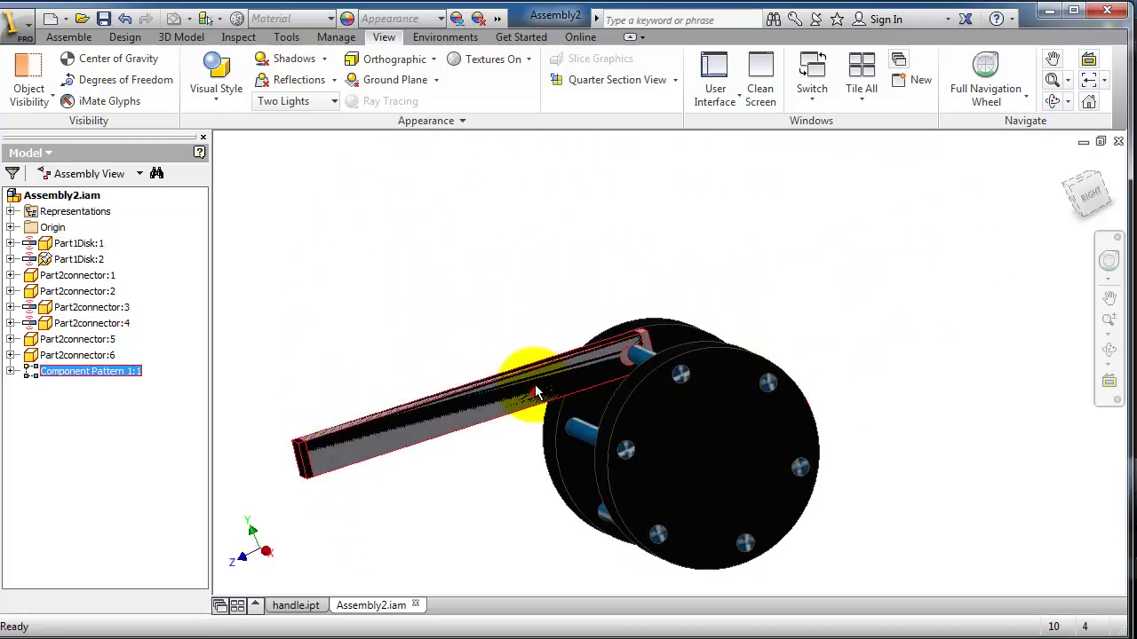
{"action": "left_click_drag", "start_coordinate": [536, 392], "coordinate": [616, 326]}
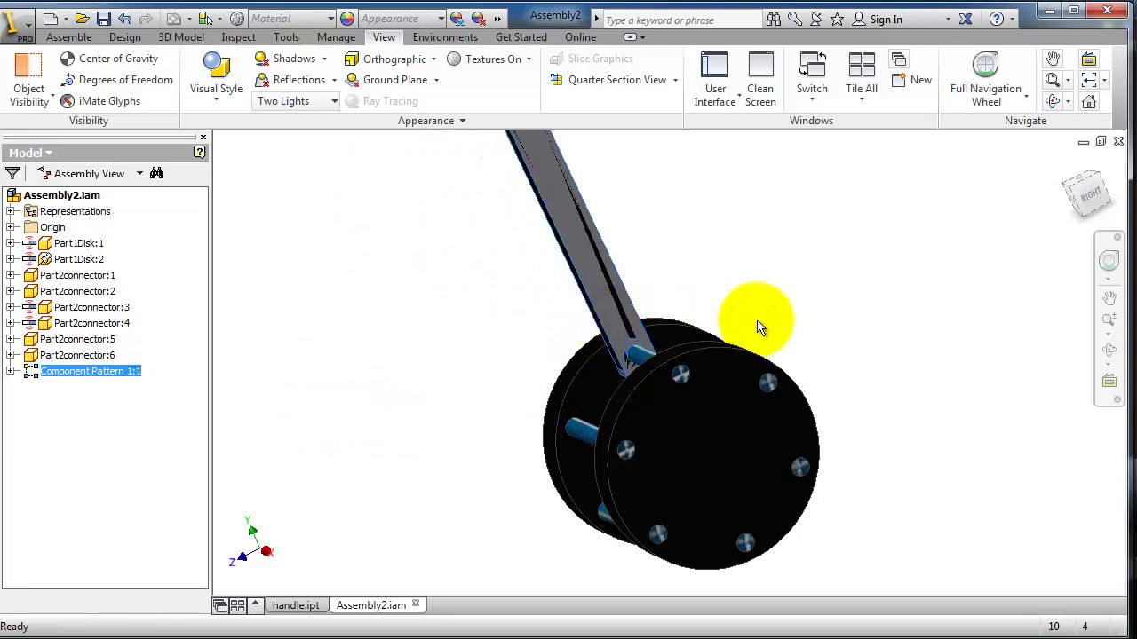
{"action": "middle_click_drag", "start_coordinate": [760, 327], "coordinate": [736, 299], "text": "shift"}
{"action": "left_click_drag", "start_coordinate": [604, 258], "coordinate": [572, 312]}
{"action": "middle_click_drag", "start_coordinate": [691, 279], "coordinate": [740, 294], "text": "shift"}
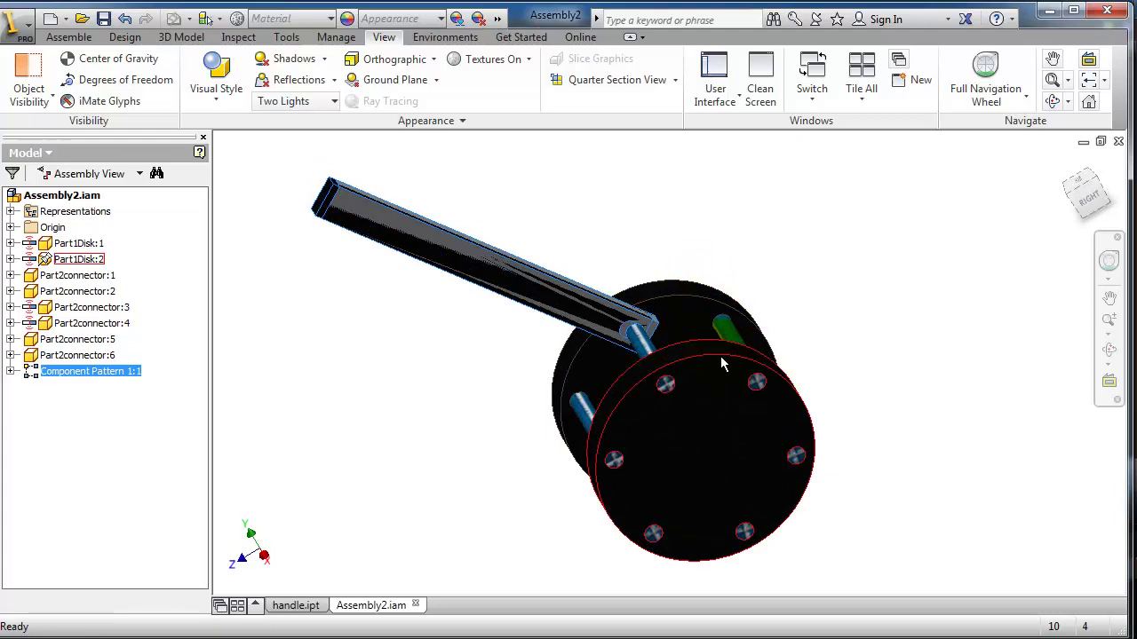
{"action": "scroll", "coordinate": [733, 436], "scroll_direction": "down", "scroll_amount": 3}
{"action": "scroll", "coordinate": [734, 436], "scroll_direction": "up", "scroll_amount": 1}
{"action": "middle_click_drag", "start_coordinate": [734, 433], "coordinate": [738, 400]}
{"action": "scroll", "coordinate": [739, 421], "scroll_direction": "down", "scroll_amount": 3}
{"action": "scroll", "coordinate": [744, 410], "scroll_direction": "down", "scroll_amount": 4}
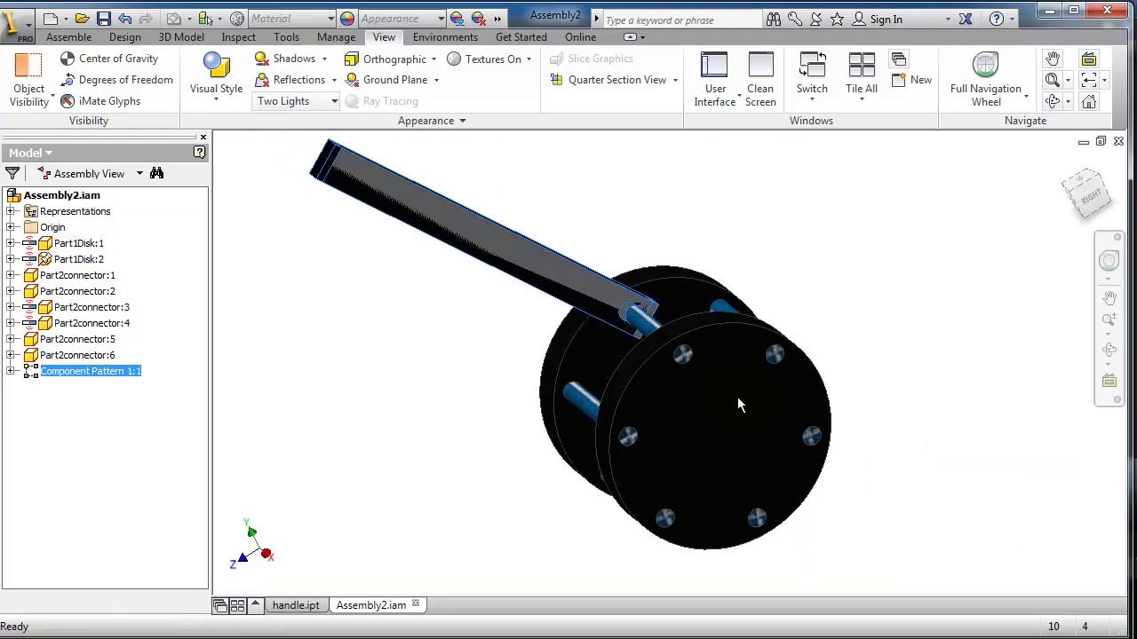
Save the assembly and create a new presentation file.
{"action": "left_click", "coordinate": [101, 17]}
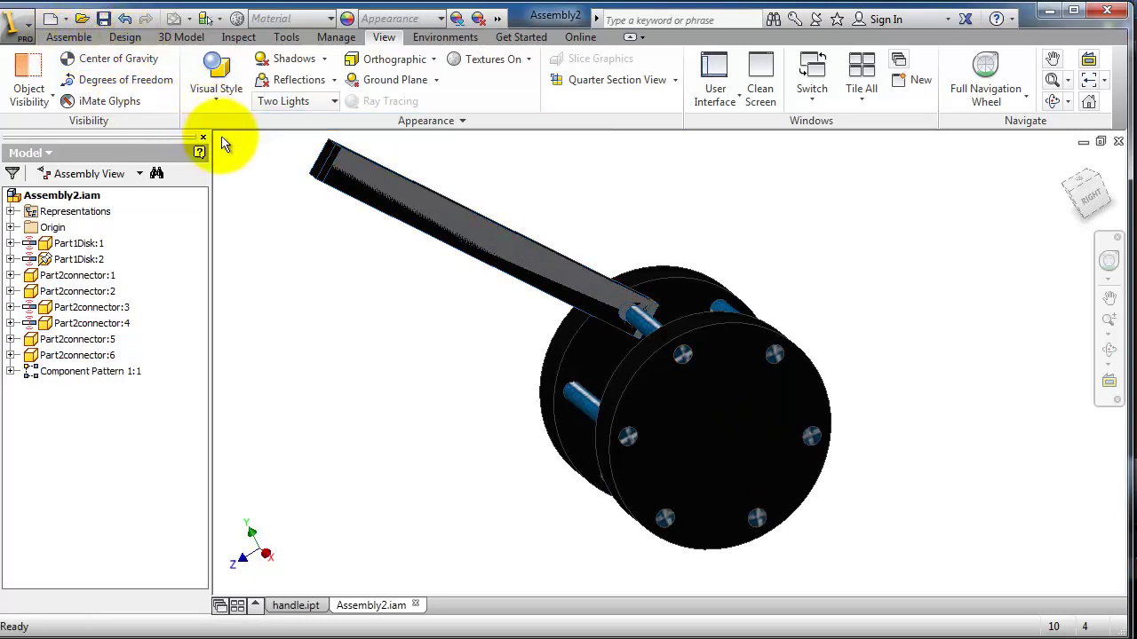
{"action": "left_click", "coordinate": [67, 20]}
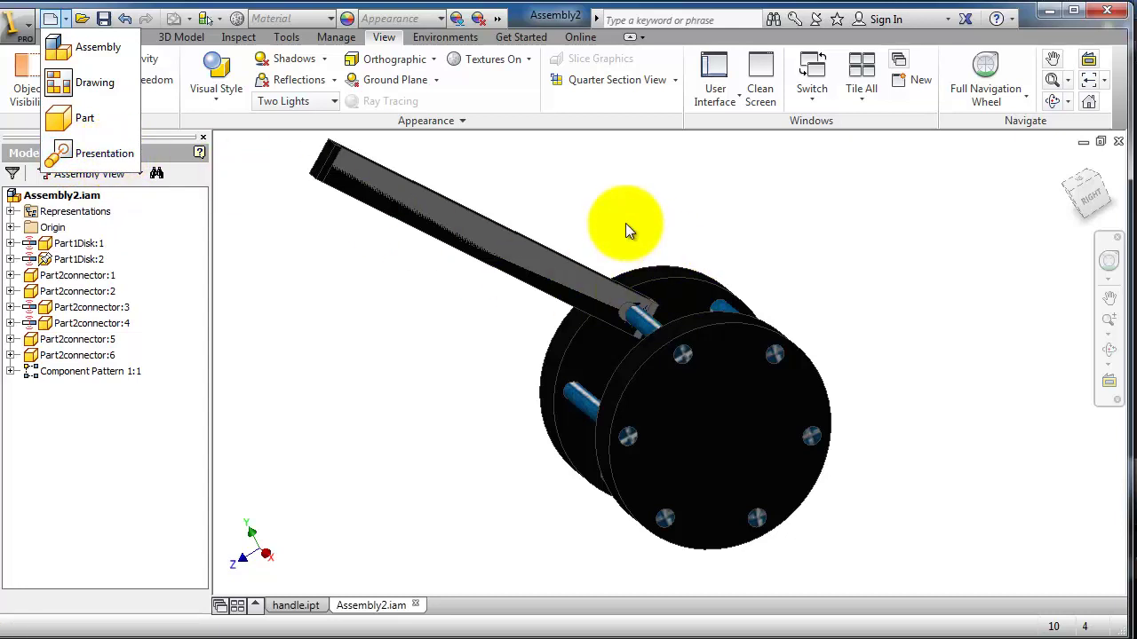
{"action": "left_click", "coordinate": [600, 207]}
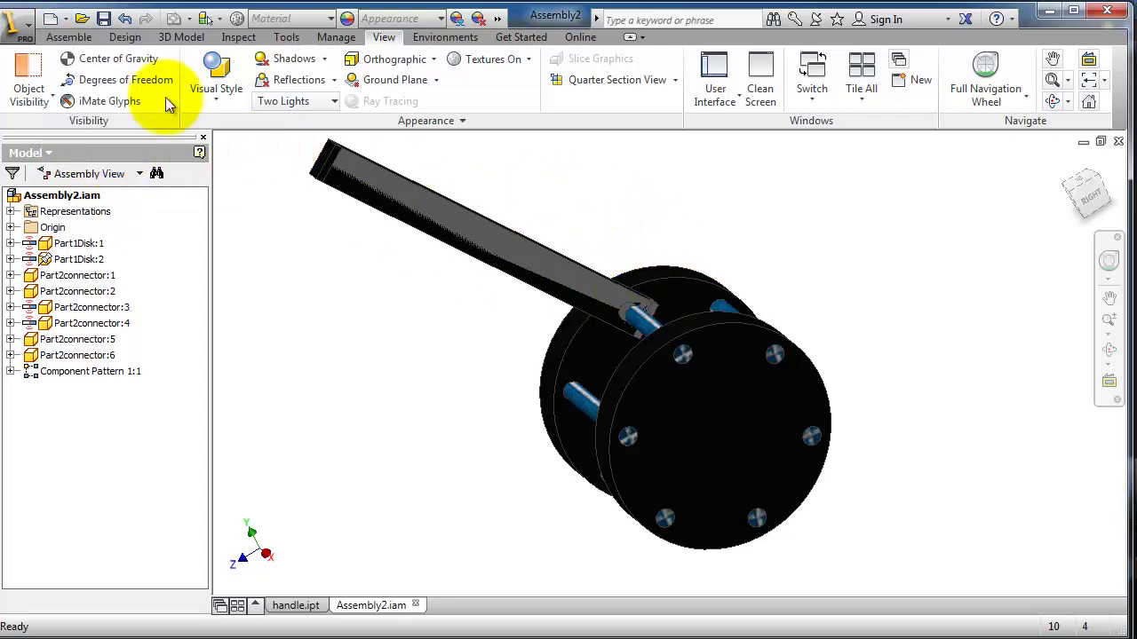
{"action": "left_click", "coordinate": [66, 21]}
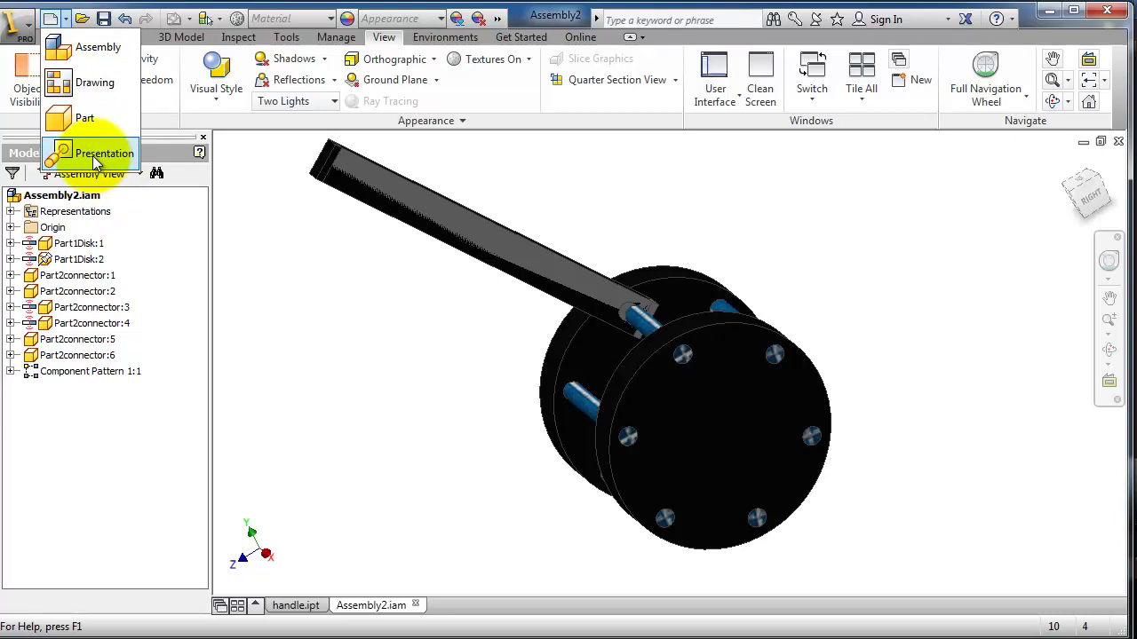
{"action": "left_click", "coordinate": [96, 161]}
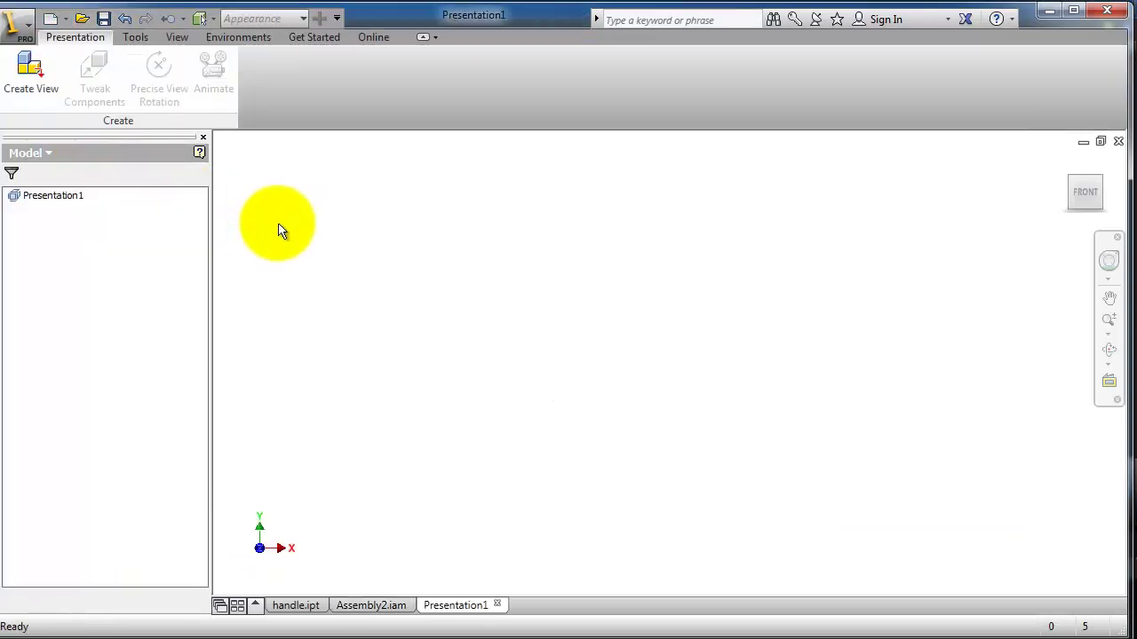
Create a presentation view of Assembly2.iam using the Manual explosion method.
{"action": "left_click", "coordinate": [33, 87]}
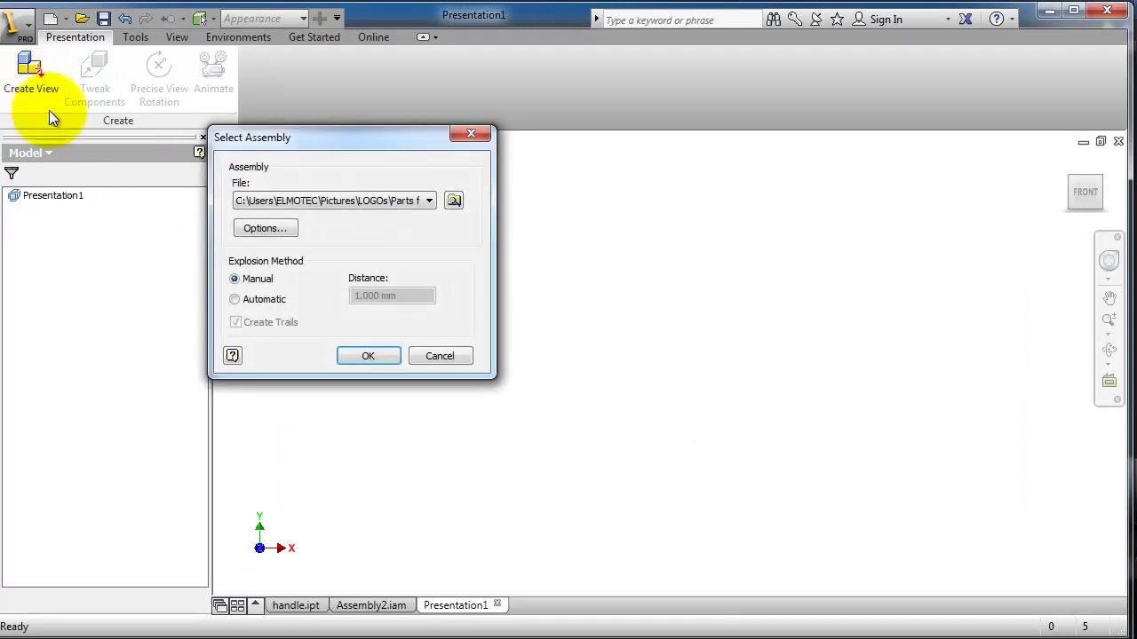
{"action": "left_click", "coordinate": [430, 201]}
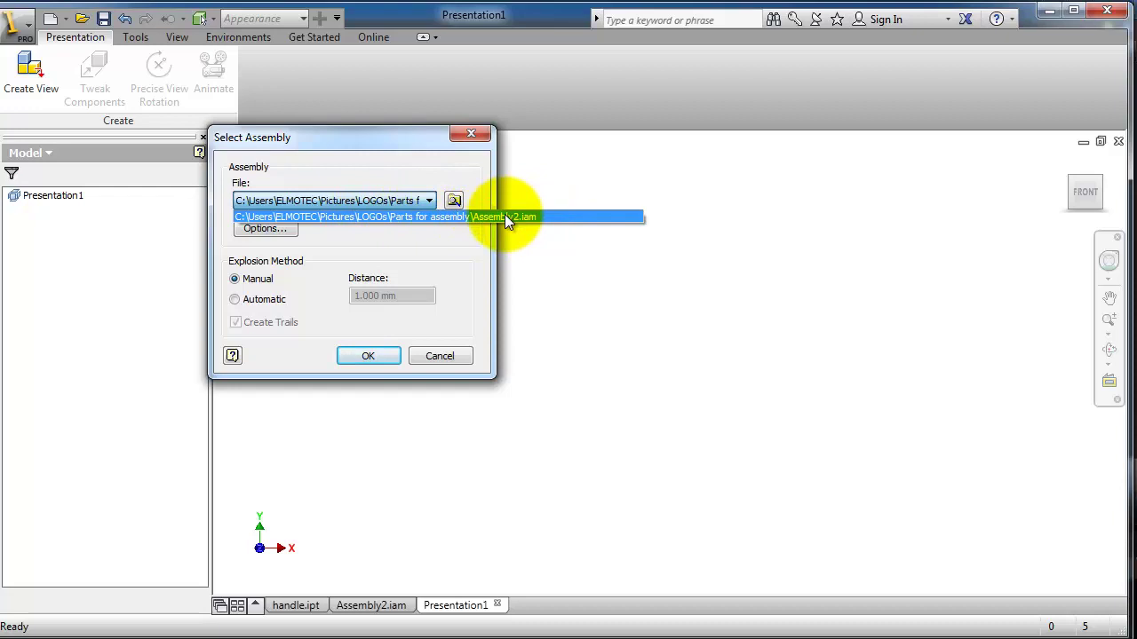
{"action": "left_click", "coordinate": [416, 238]}
{"action": "left_click", "coordinate": [356, 355]}
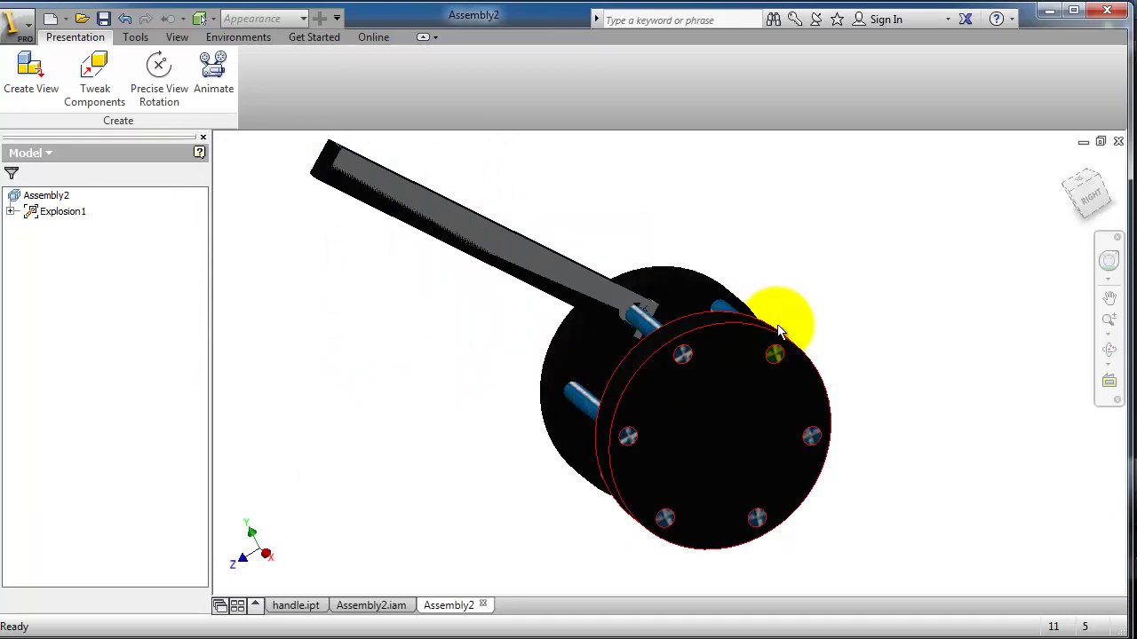
Start a component tweak with trails displayed, taking the handle's long edge as the direction reference.
{"action": "middle_click_drag", "start_coordinate": [778, 331], "coordinate": [750, 291], "text": "shift"}
{"action": "scroll", "coordinate": [773, 333], "scroll_direction": "up", "scroll_amount": 2}
{"action": "scroll", "coordinate": [726, 308], "scroll_direction": "up", "scroll_amount": 2}
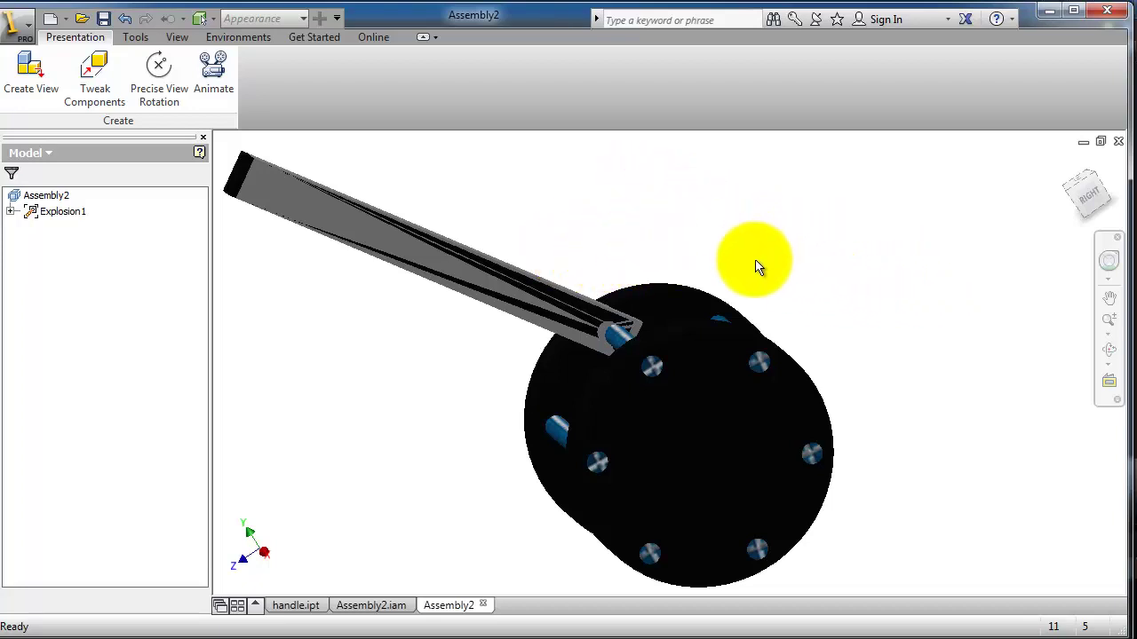
{"action": "middle_click_drag", "start_coordinate": [755, 257], "coordinate": [654, 261], "text": "shift"}
{"action": "middle_click_drag", "start_coordinate": [751, 432], "coordinate": [802, 410], "text": "shift"}
{"action": "scroll", "coordinate": [770, 444], "scroll_direction": "up", "scroll_amount": 2}
{"action": "scroll", "coordinate": [803, 466], "scroll_direction": "up", "scroll_amount": 3}
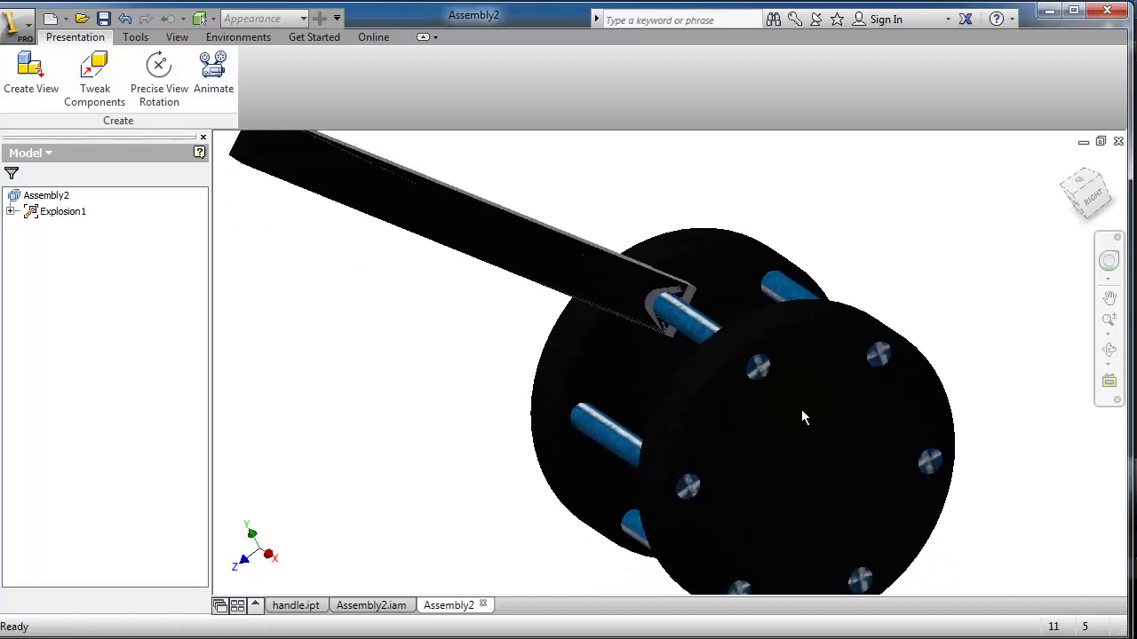
{"action": "left_click", "coordinate": [91, 80]}
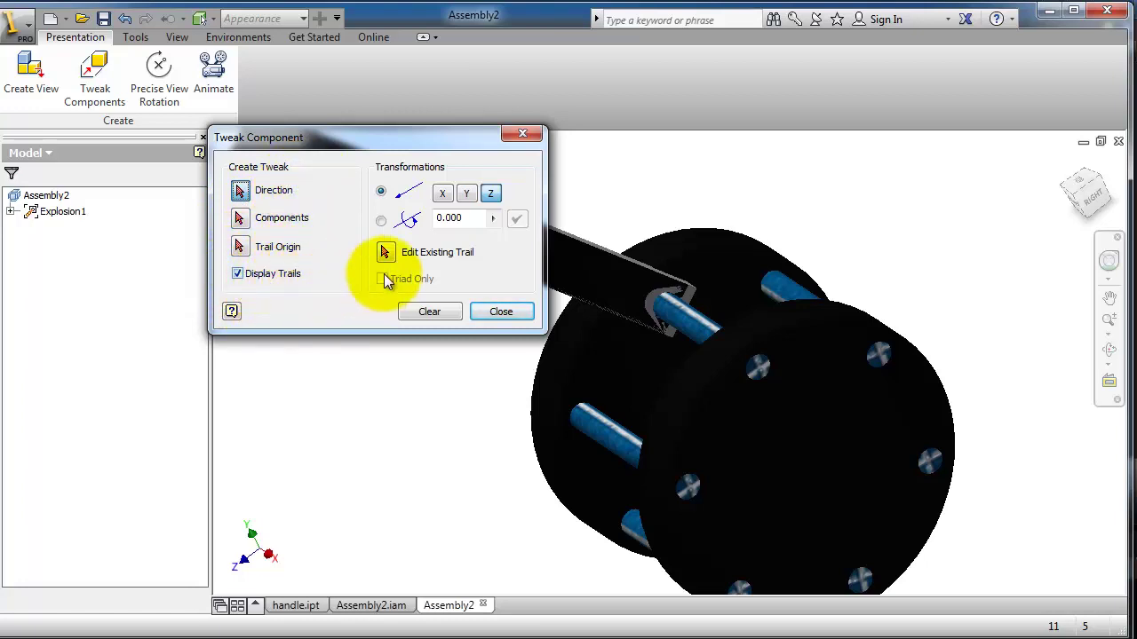
{"action": "left_click_drag", "start_coordinate": [431, 143], "coordinate": [318, 292]}
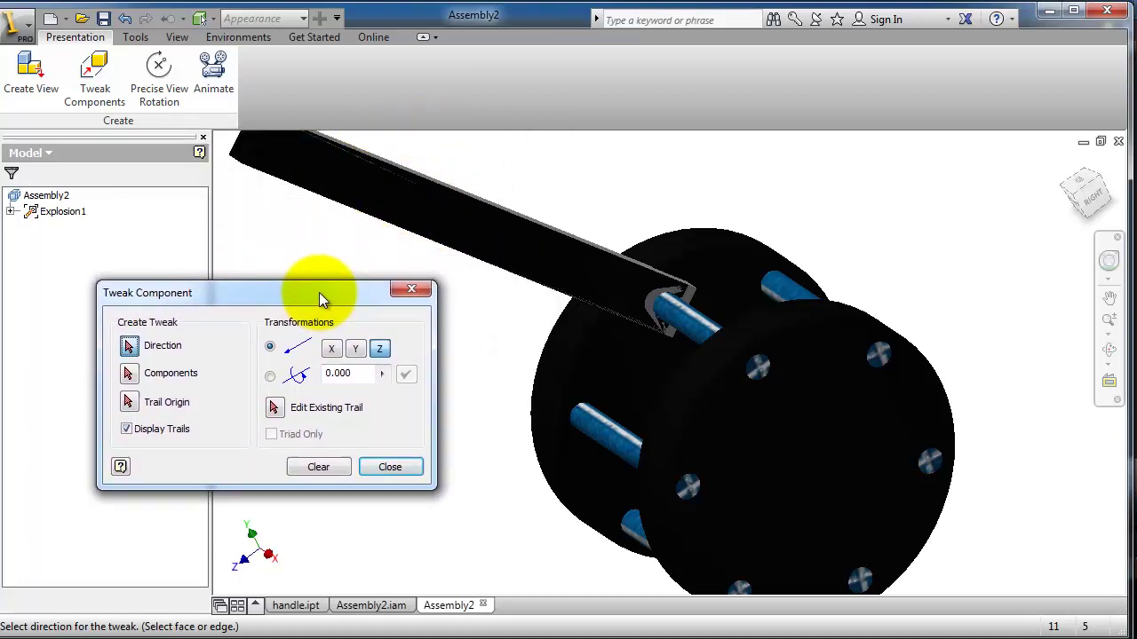
{"action": "left_click", "coordinate": [595, 283]}
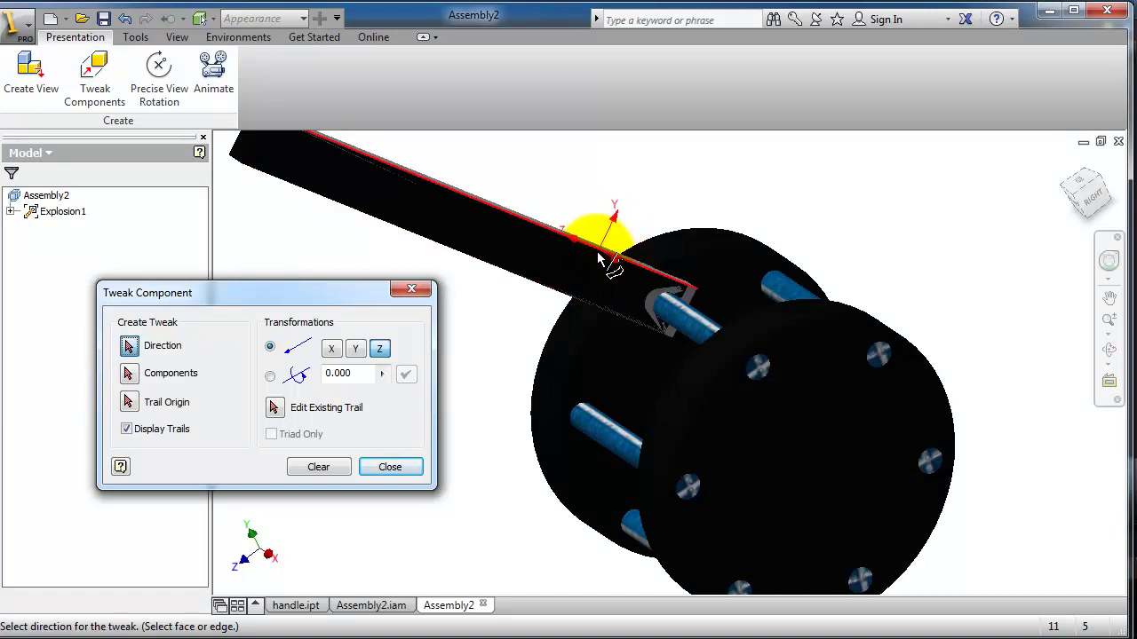
{"action": "left_click", "coordinate": [575, 248]}
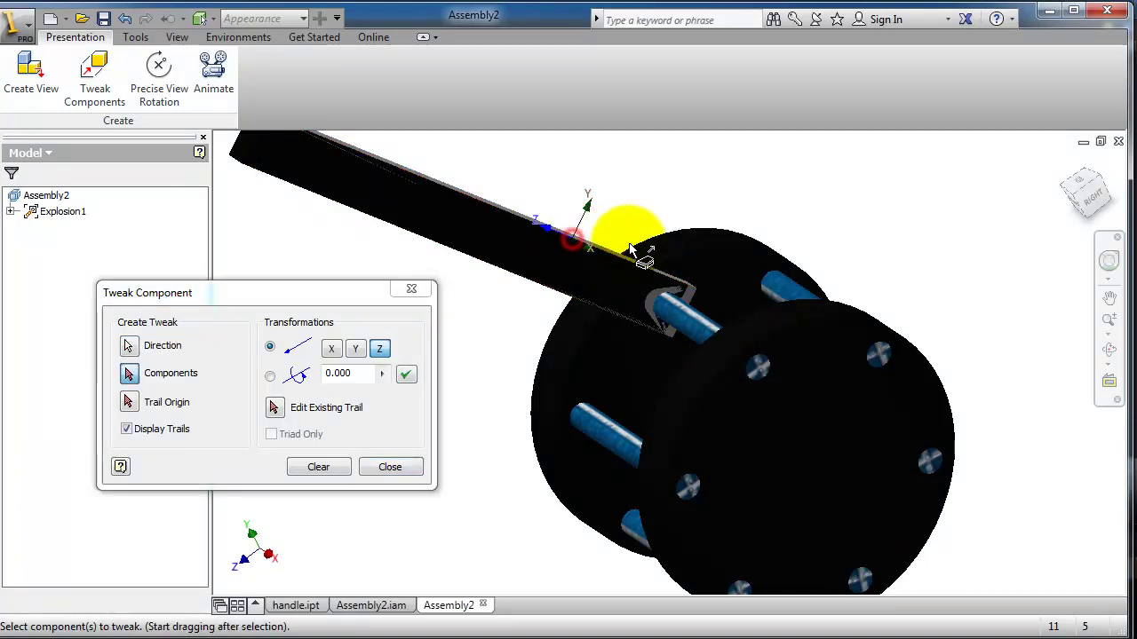
Move the handle about 48.34 mm along the tweak's Z direction, away from the disks, and clear the finished tweak.
{"action": "mouse_move", "coordinate": [655, 208]}
{"action": "middle_mouse_down", "text": "shift"}
{"action": "mouse_move", "coordinate": [660, 190]}
{"action": "mouse_move", "coordinate": [671, 201]}
{"action": "middle_mouse_up", "text": "shift"}
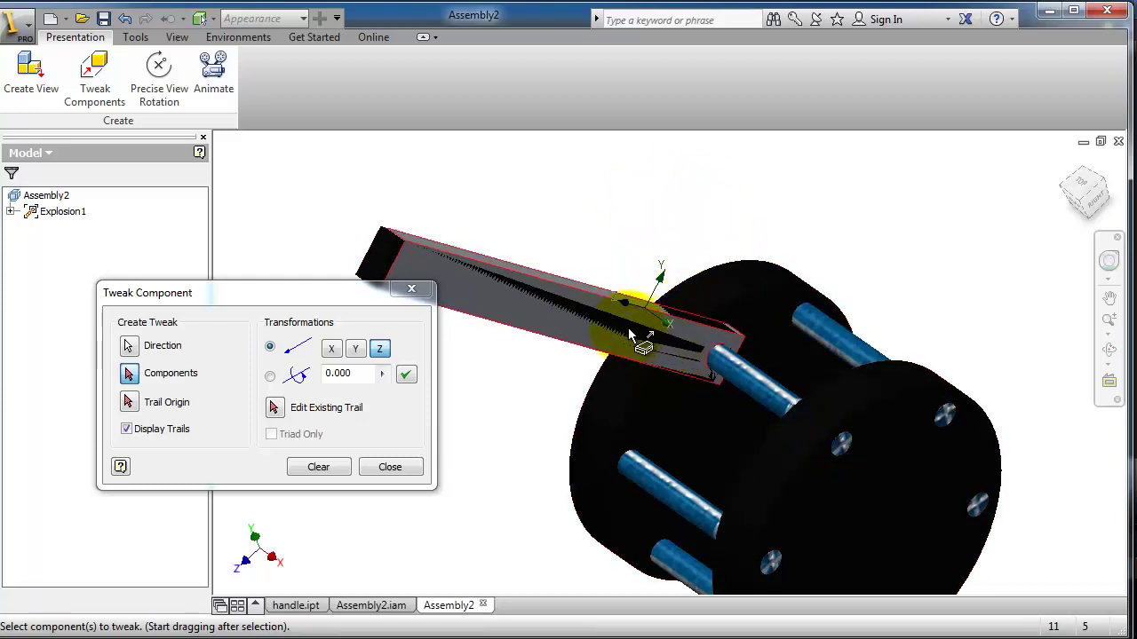
{"action": "left_click_drag", "start_coordinate": [545, 309], "coordinate": [310, 207]}
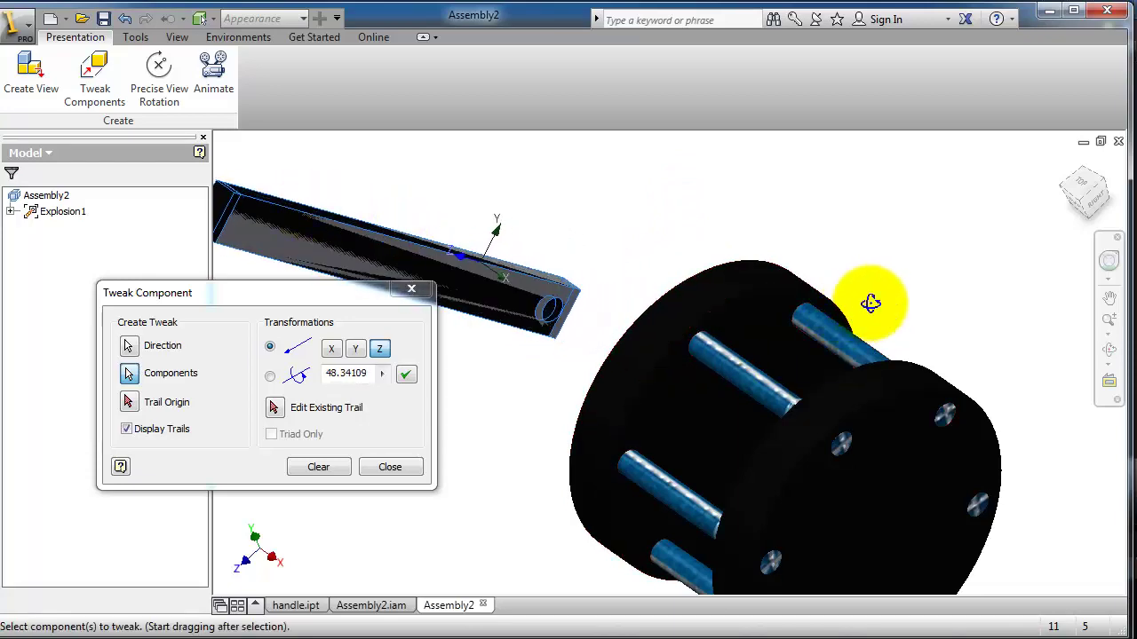
{"action": "middle_click_drag", "start_coordinate": [871, 303], "coordinate": [855, 307], "text": "shift"}
{"action": "scroll", "coordinate": [835, 301], "scroll_direction": "up", "scroll_amount": 4}
{"action": "mouse_move", "coordinate": [742, 284]}
{"action": "middle_mouse_down", "text": "shift"}
{"action": "mouse_move", "coordinate": [680, 261]}
{"action": "mouse_move", "coordinate": [738, 291]}
{"action": "mouse_move", "coordinate": [720, 276]}
{"action": "mouse_move", "coordinate": [738, 274]}
{"action": "middle_mouse_up", "text": "shift"}
{"action": "scroll", "coordinate": [738, 291], "scroll_direction": "up", "scroll_amount": 2}
{"action": "scroll", "coordinate": [742, 284], "scroll_direction": "down", "scroll_amount": 3}
{"action": "scroll", "coordinate": [745, 282], "scroll_direction": "up", "scroll_amount": 3}
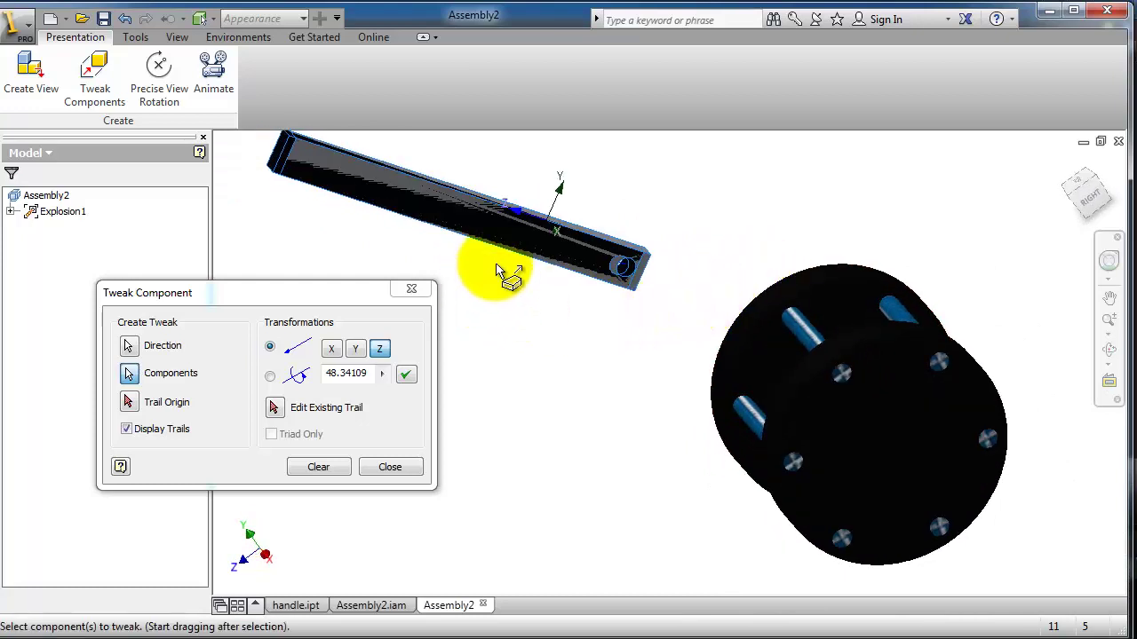
{"action": "left_click", "coordinate": [314, 469]}
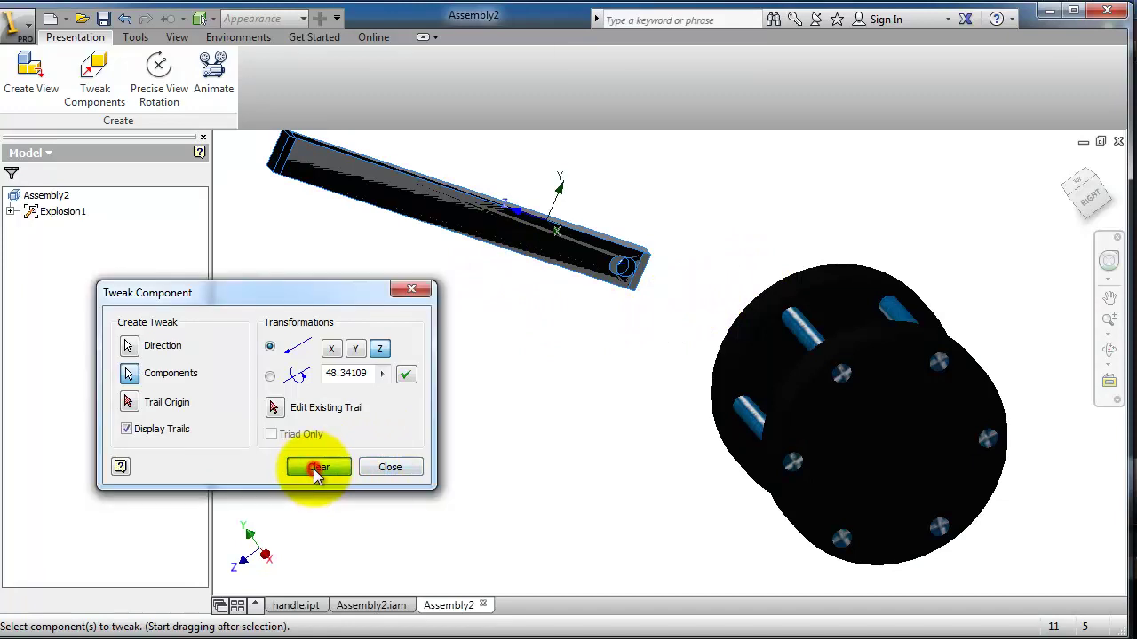
Define a new tweak direction from the handle's end beside its hole and select the front disk as a component.
{"action": "left_click", "coordinate": [130, 347]}
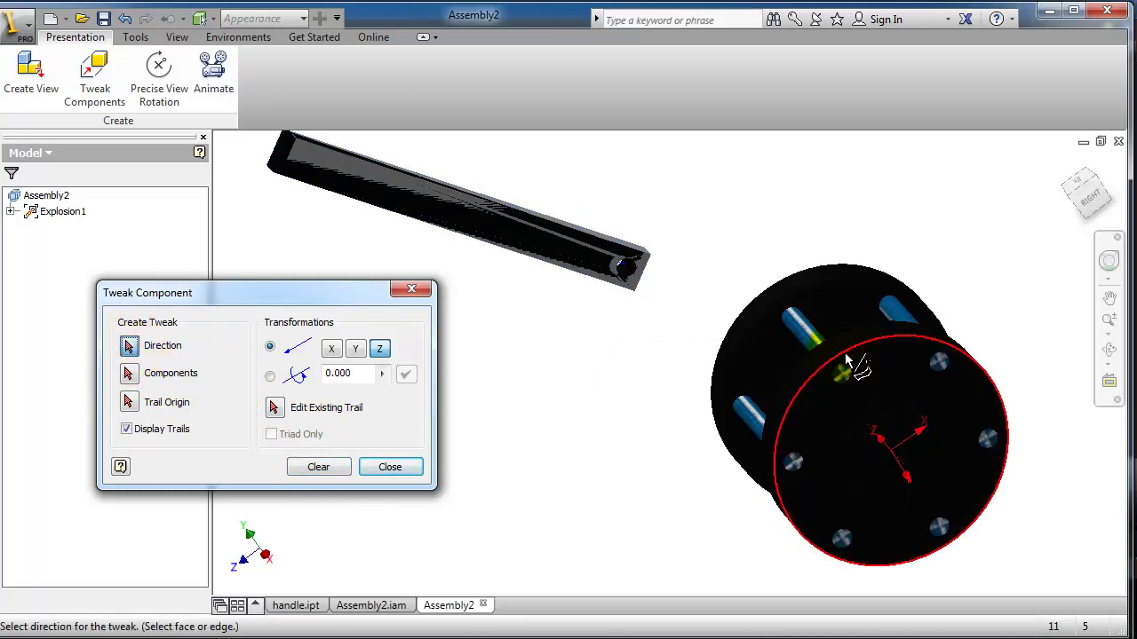
{"action": "scroll", "coordinate": [647, 291], "scroll_direction": "up", "scroll_amount": 2}
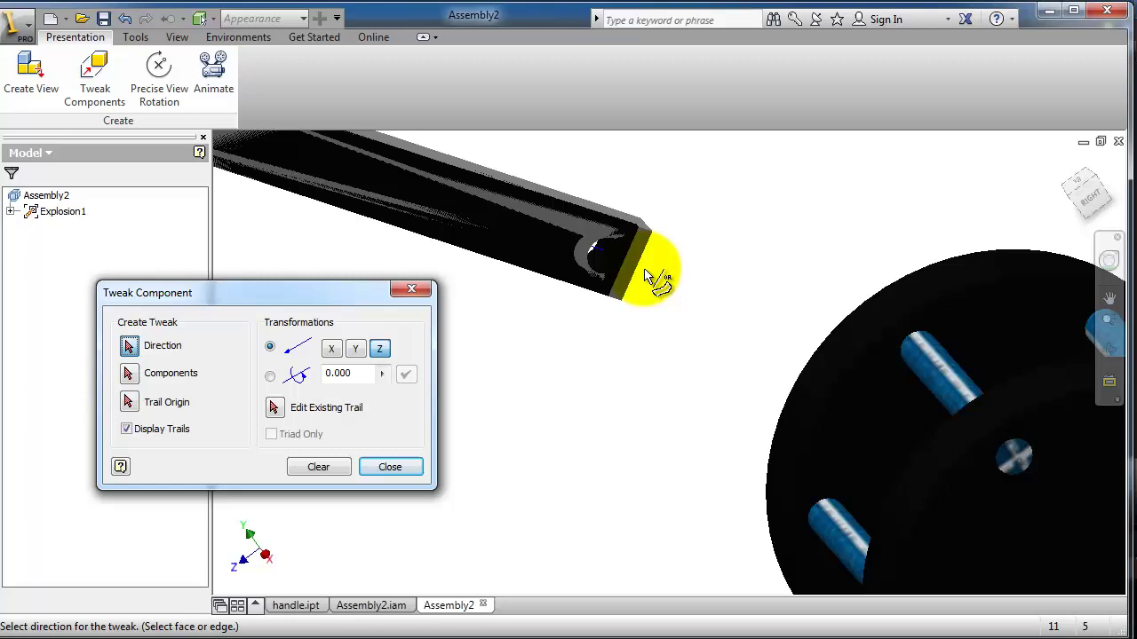
{"action": "left_click", "coordinate": [647, 275]}
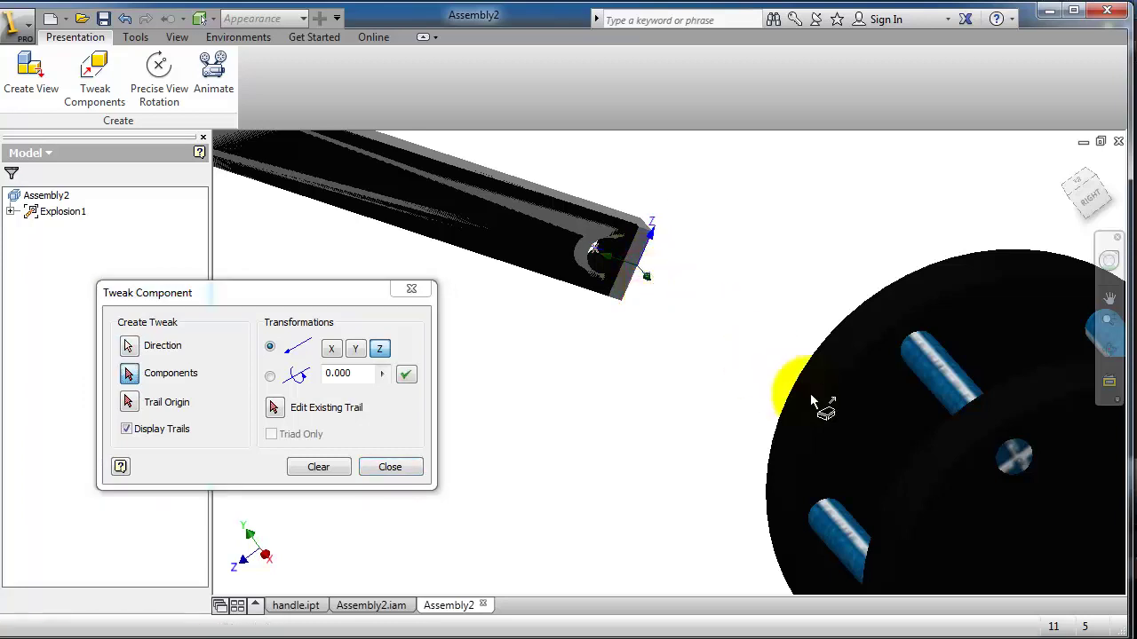
{"action": "left_click", "coordinate": [968, 494]}
{"action": "scroll", "coordinate": [975, 451], "scroll_direction": "down", "scroll_amount": 2}
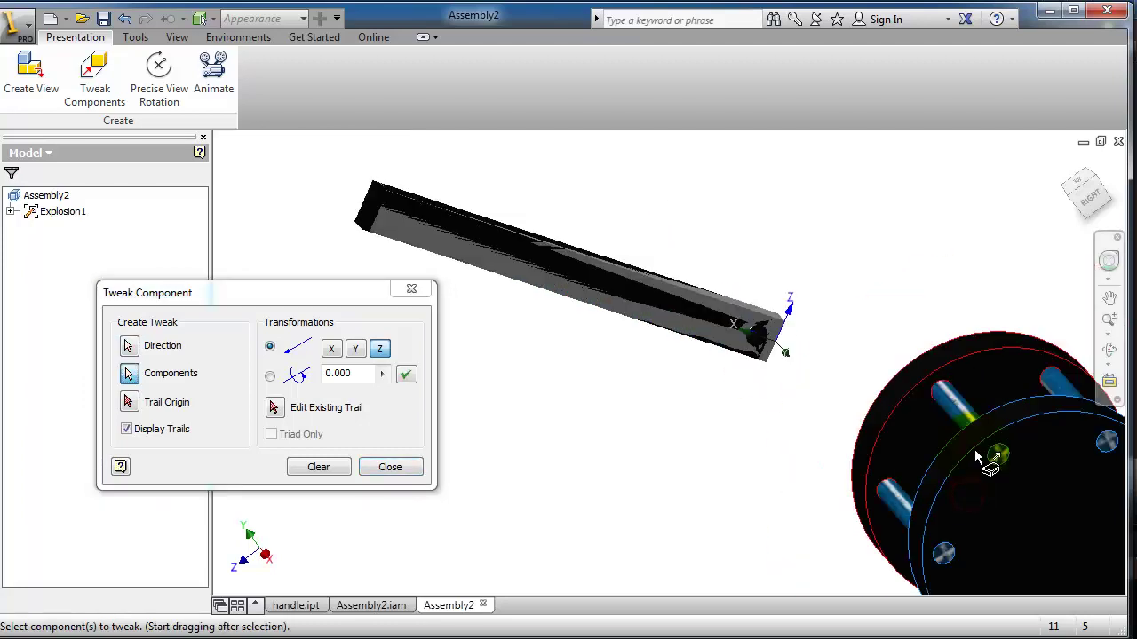
Pull both disks about 45 mm off the connectors along the tweak's Z direction and finish the tweak.
{"action": "left_click_drag", "start_coordinate": [1017, 500], "coordinate": [1030, 276]}
{"action": "middle_click_drag", "start_coordinate": [915, 289], "coordinate": [698, 297]}
{"action": "scroll", "coordinate": [698, 298], "scroll_direction": "up", "scroll_amount": 2}
{"action": "left_click_drag", "start_coordinate": [802, 361], "coordinate": [823, 295]}
{"action": "key", "text": "F4"}
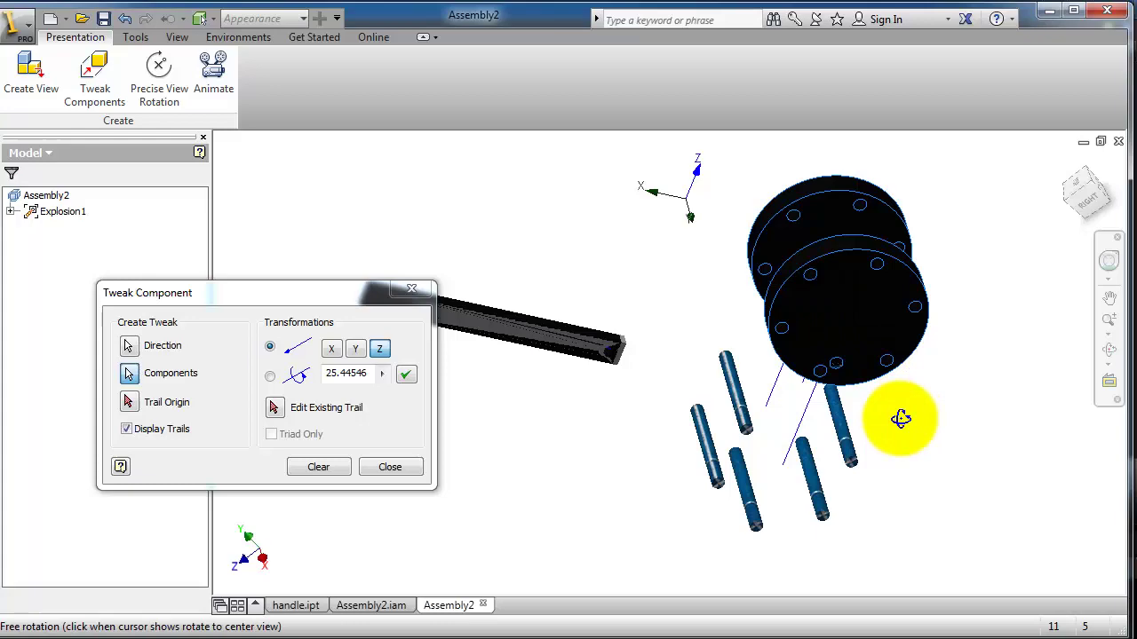
{"action": "left_click_drag", "start_coordinate": [901, 418], "coordinate": [934, 412]}
{"action": "scroll", "coordinate": [885, 414], "scroll_direction": "up", "scroll_amount": 3}
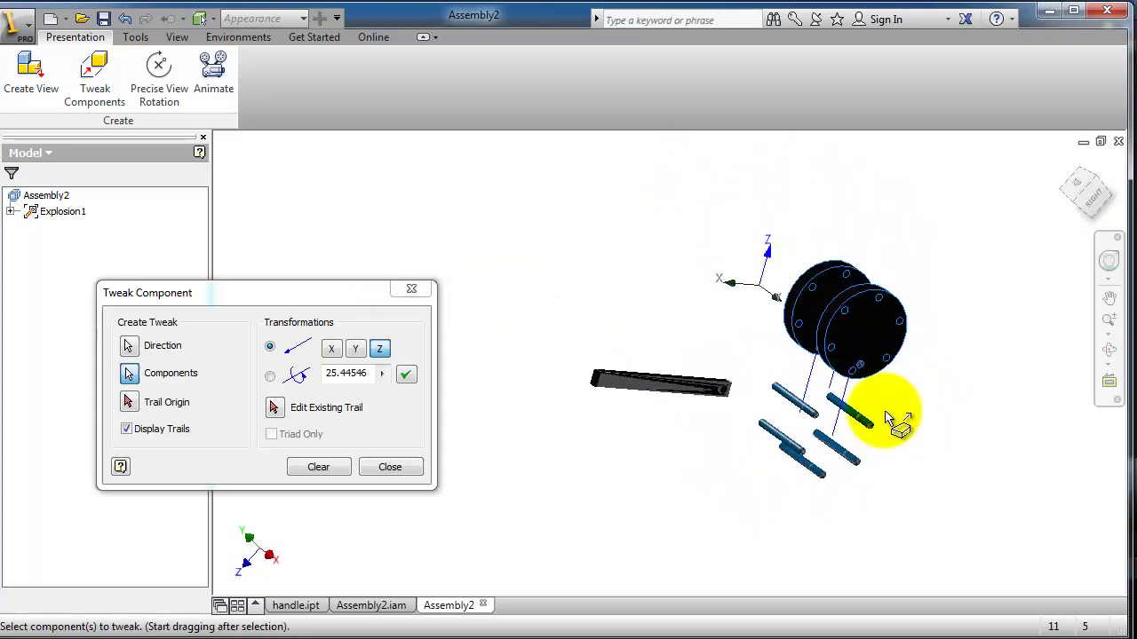
{"action": "scroll", "coordinate": [797, 410], "scroll_direction": "down", "scroll_amount": 3}
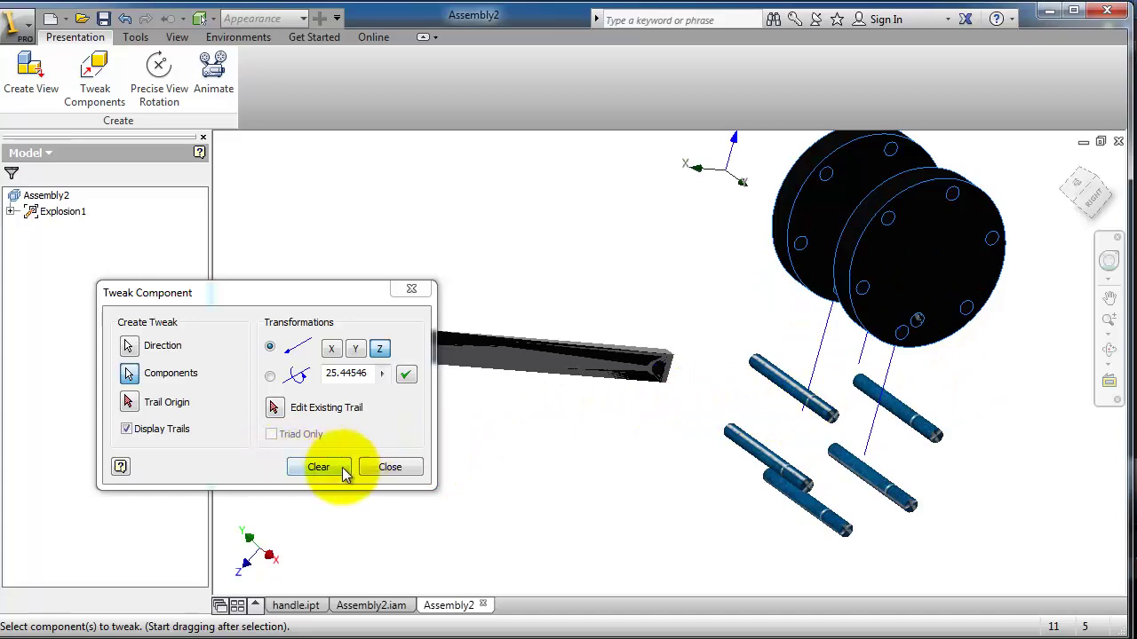
{"action": "left_click", "coordinate": [381, 469]}
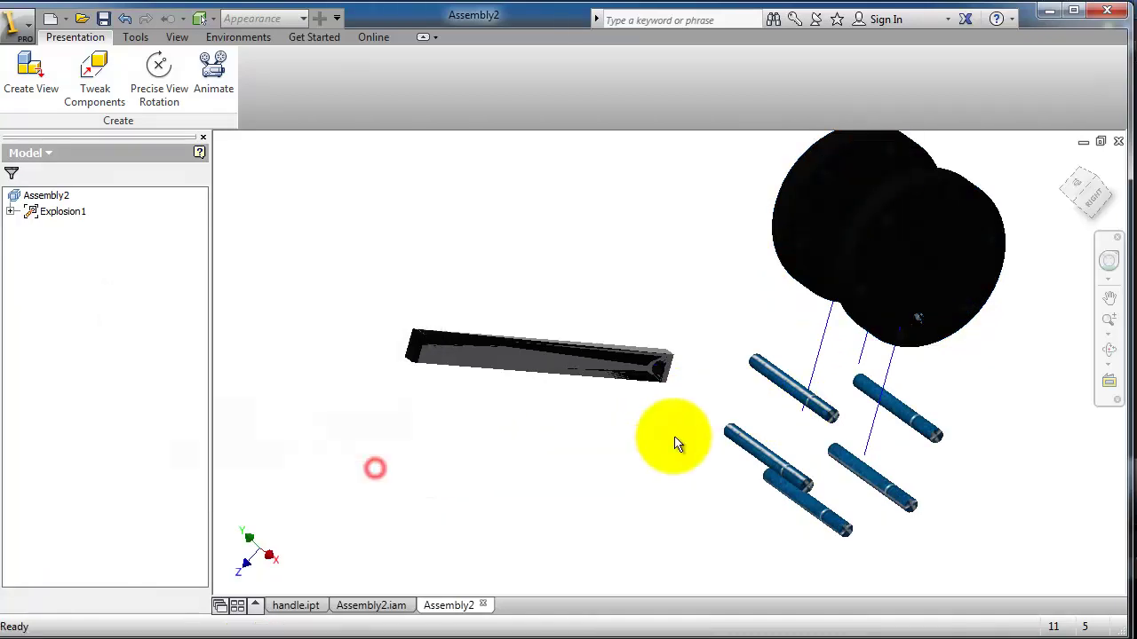
Set the disks' existing trail distance to 50 mm, then shorten the trail by pulling its upper end toward the connectors.
{"action": "left_click_drag", "start_coordinate": [909, 406], "coordinate": [930, 447]}
{"action": "key", "text": "Escape"}
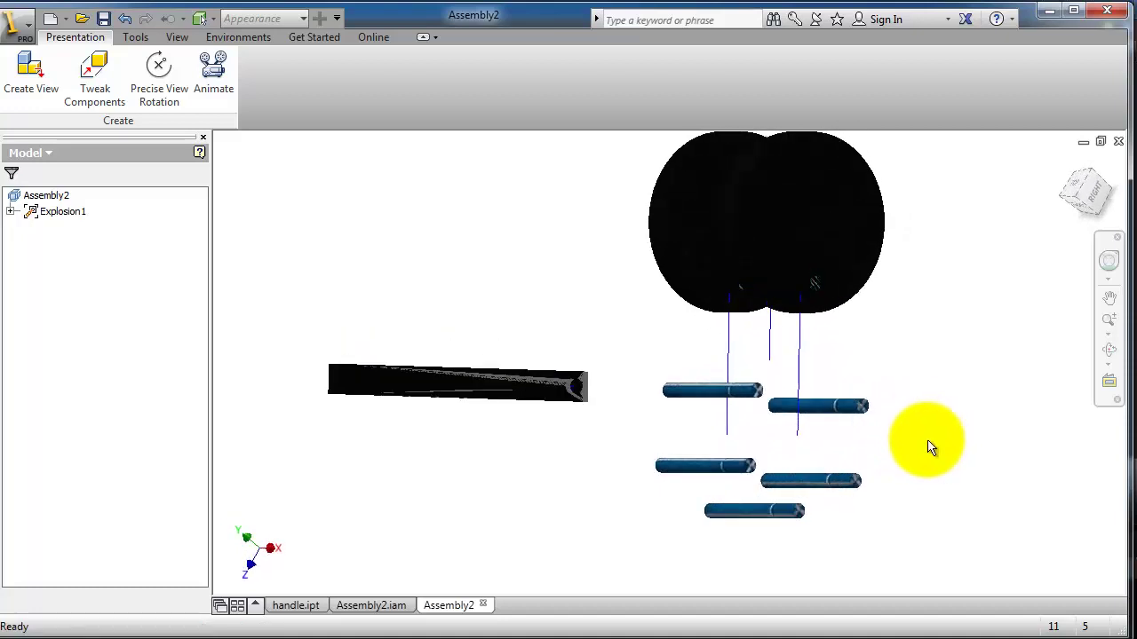
{"action": "double_click", "coordinate": [798, 364]}
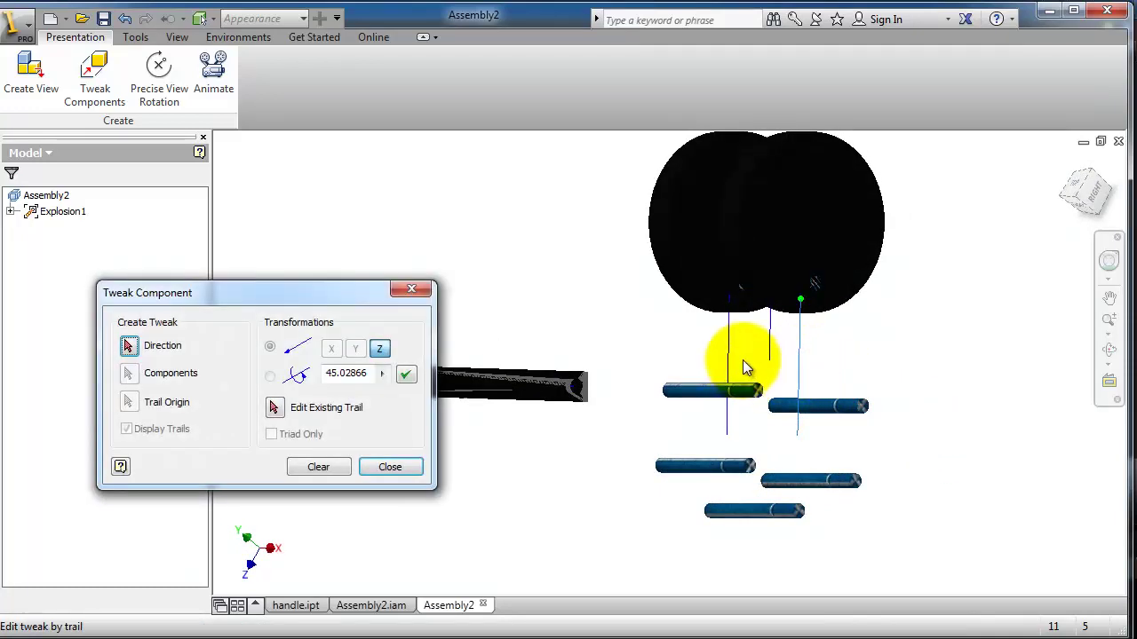
{"action": "left_click", "coordinate": [366, 374]}
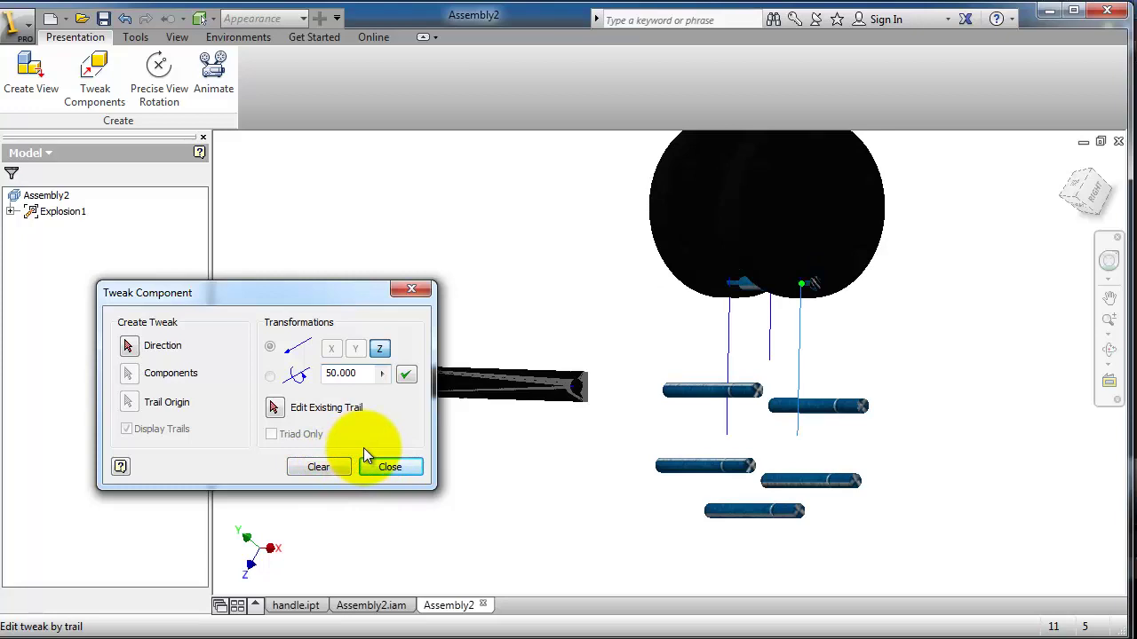
{"action": "left_click", "coordinate": [394, 471]}
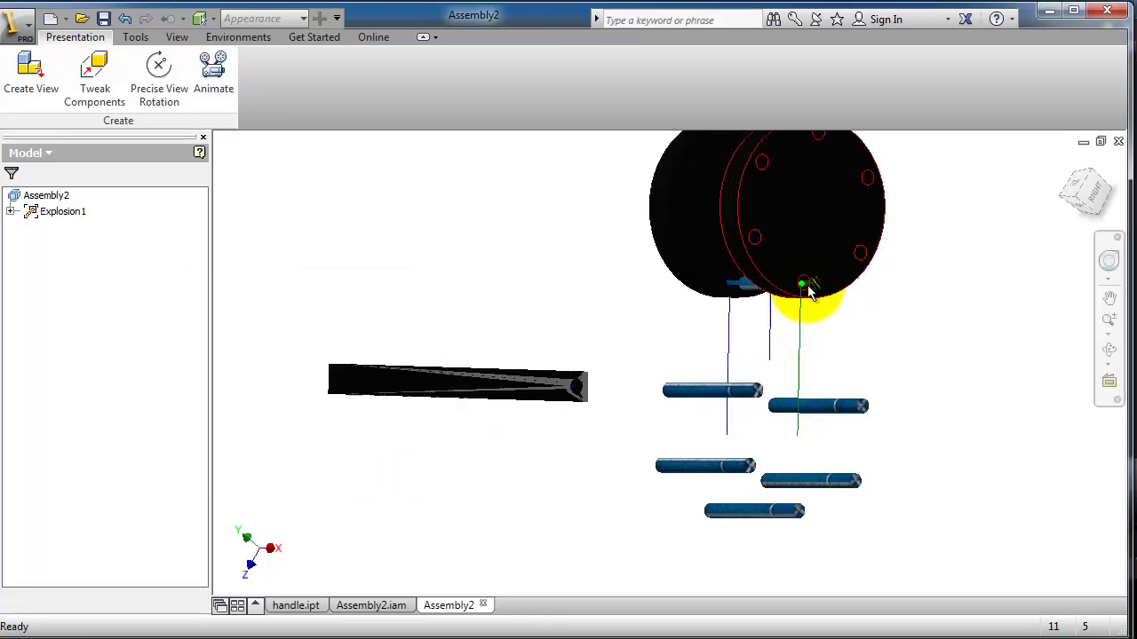
{"action": "left_click_drag", "start_coordinate": [804, 298], "coordinate": [802, 323]}
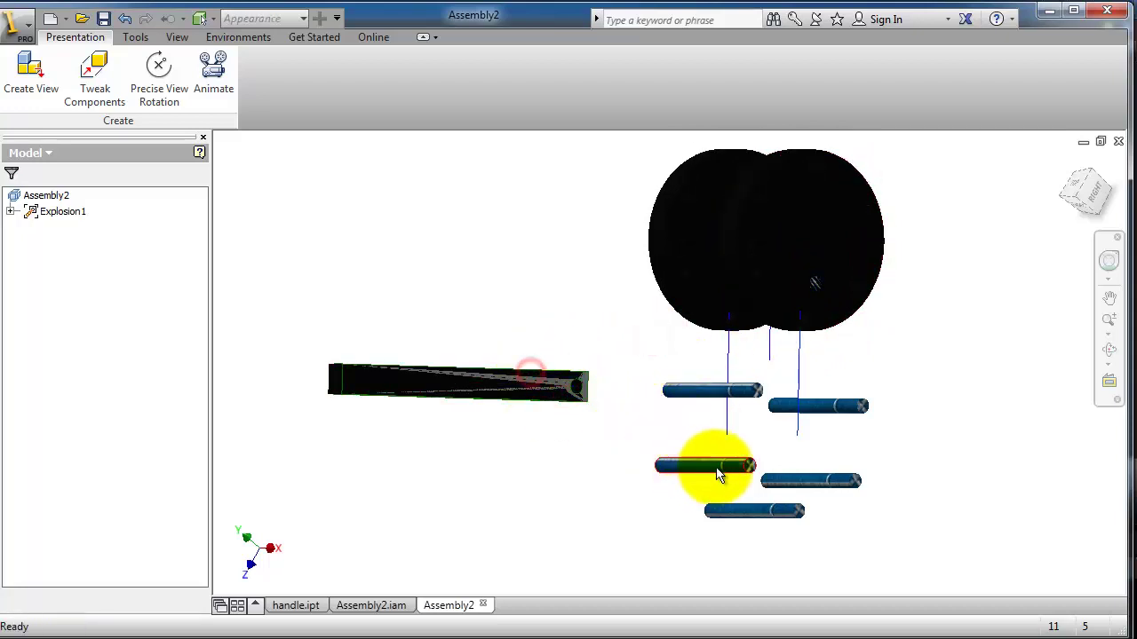
Examine the exploded disks, connectors and handle from another side, both close up and as a whole.
{"action": "middle_click_drag", "start_coordinate": [838, 431], "coordinate": [784, 370], "text": "shift"}
{"action": "scroll", "coordinate": [765, 297], "scroll_direction": "up", "scroll_amount": 3}
{"action": "scroll", "coordinate": [767, 291], "scroll_direction": "down", "scroll_amount": 5}
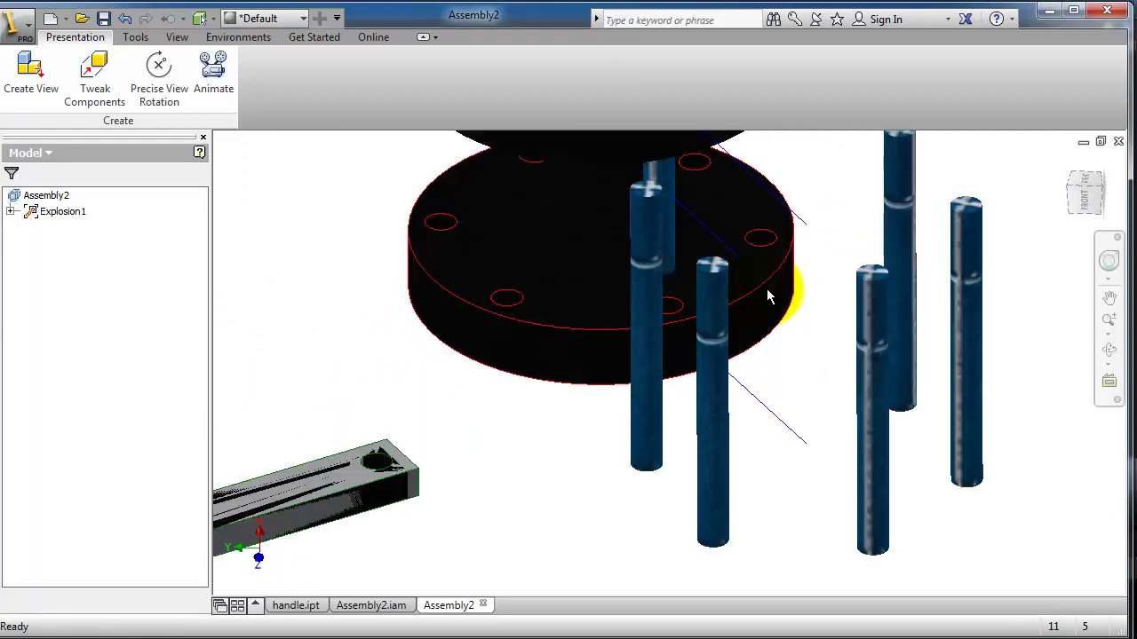
{"action": "middle_click_drag", "start_coordinate": [768, 297], "coordinate": [776, 391]}
{"action": "scroll", "coordinate": [773, 303], "scroll_direction": "up", "scroll_amount": 2}
{"action": "scroll", "coordinate": [773, 304], "scroll_direction": "up", "scroll_amount": 3}
{"action": "scroll", "coordinate": [782, 320], "scroll_direction": "down", "scroll_amount": 1}
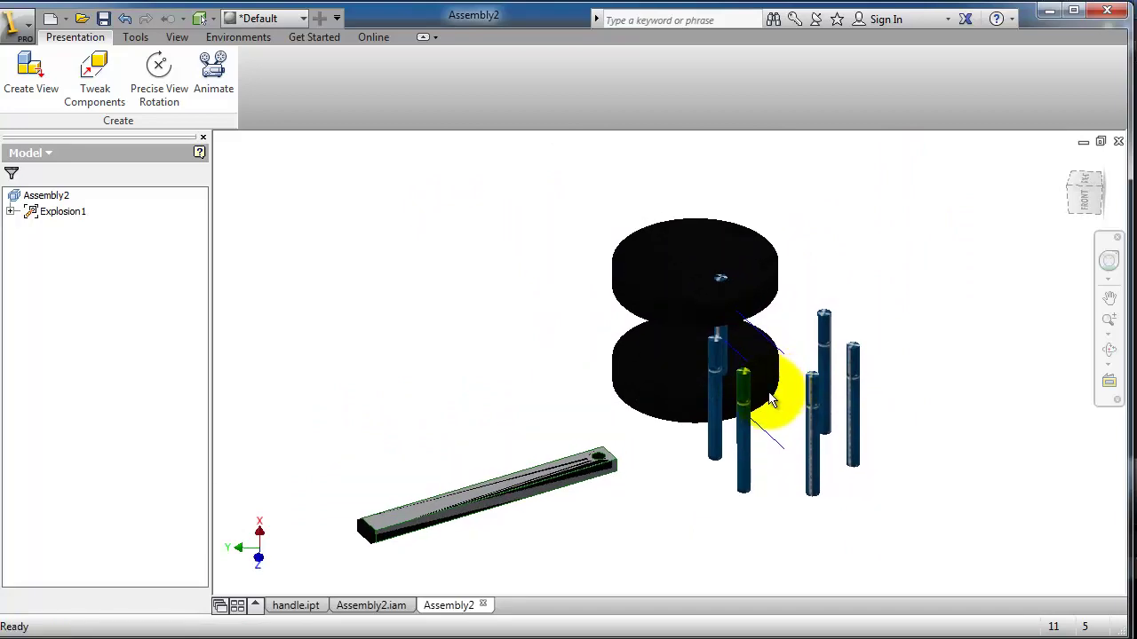
{"action": "scroll", "coordinate": [771, 399], "scroll_direction": "up", "scroll_amount": 2}
{"action": "scroll", "coordinate": [771, 400], "scroll_direction": "down", "scroll_amount": 2}
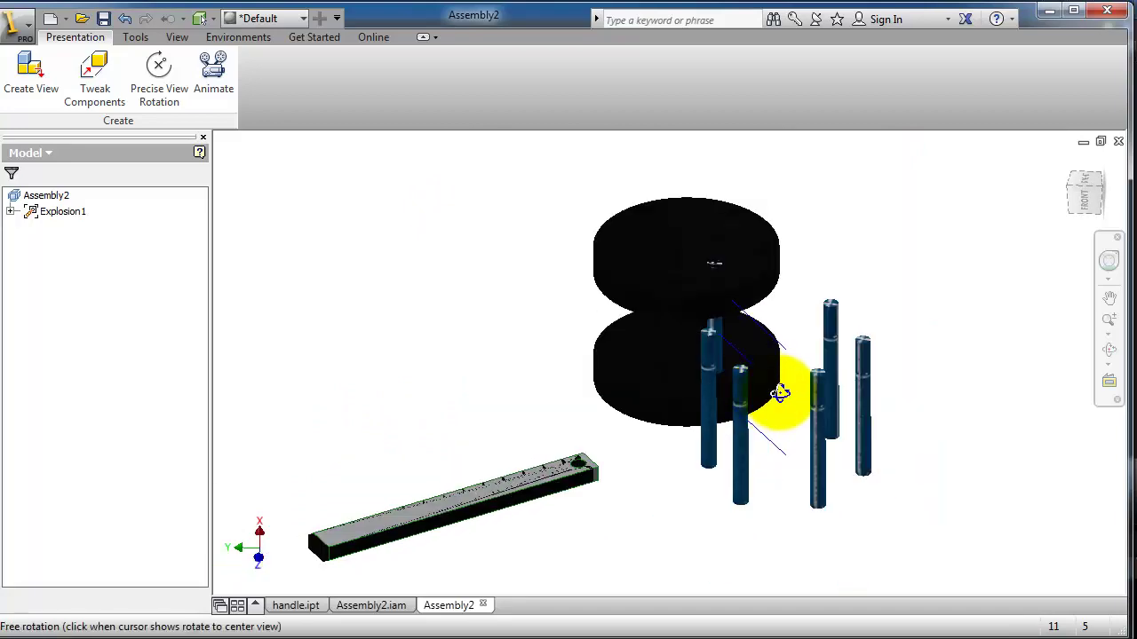